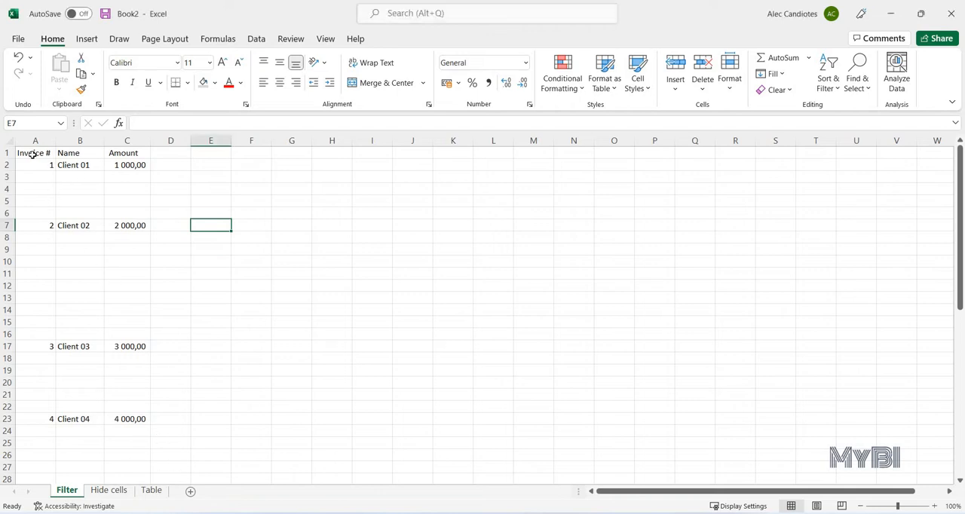
- Examine the invoice list on the Filter sheet, including its headers, the invoices down to row 54 and the blank rows between them
{"action": "left_click_drag", "start_coordinate": [32, 154], "coordinate": [123, 153]}
{"action": "left_click", "coordinate": [117, 221], "text": "shift"}
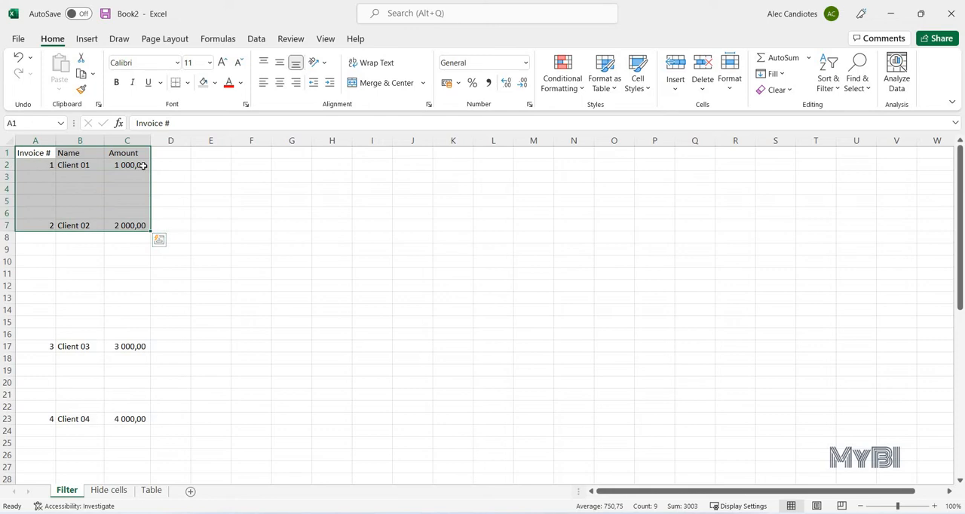
{"action": "left_click", "coordinate": [52, 165]}
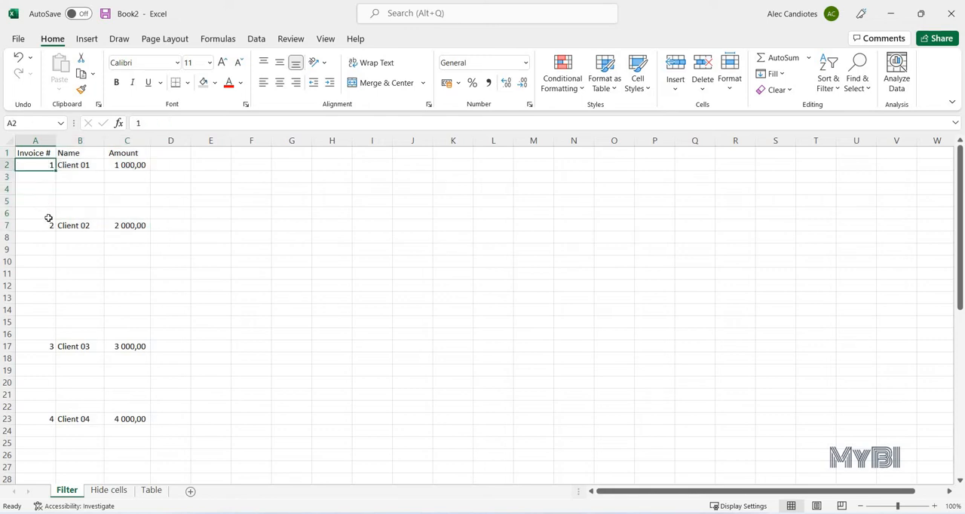
{"action": "scroll", "coordinate": [50, 218], "scroll_direction": "down", "scroll_amount": 10}
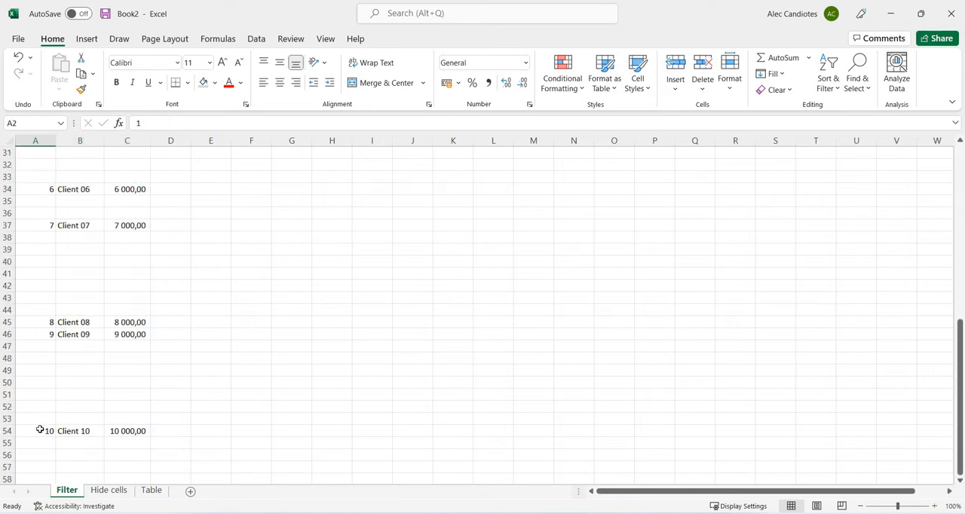
{"action": "left_click", "coordinate": [40, 429]}
{"action": "scroll", "coordinate": [86, 335], "scroll_direction": "up", "scroll_amount": 10}
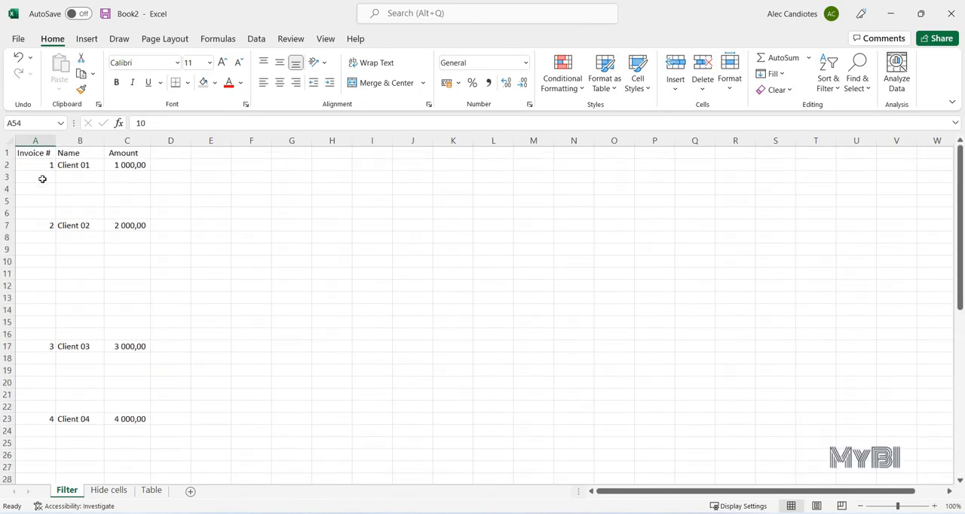
{"action": "left_click_drag", "start_coordinate": [42, 178], "coordinate": [142, 211]}
{"action": "left_click_drag", "start_coordinate": [46, 236], "coordinate": [145, 337]}
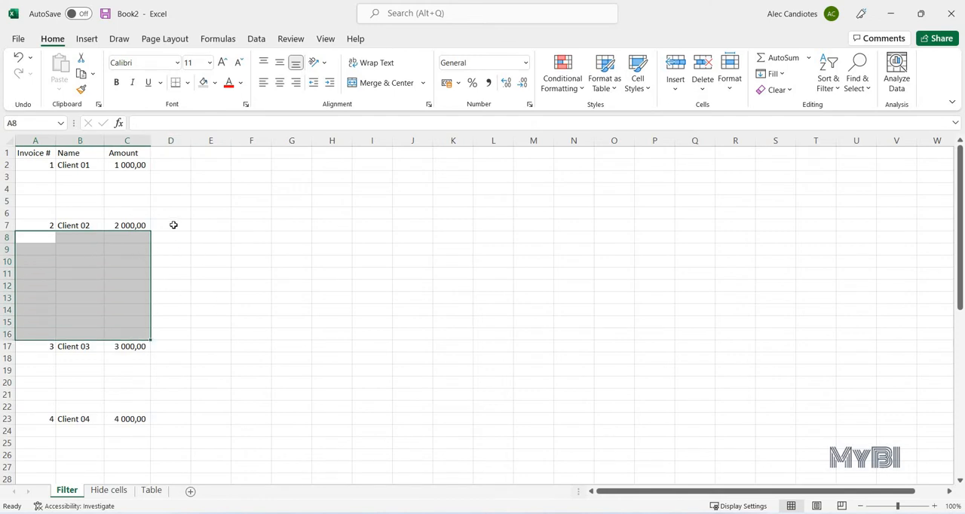
{"action": "left_click", "coordinate": [97, 190]}
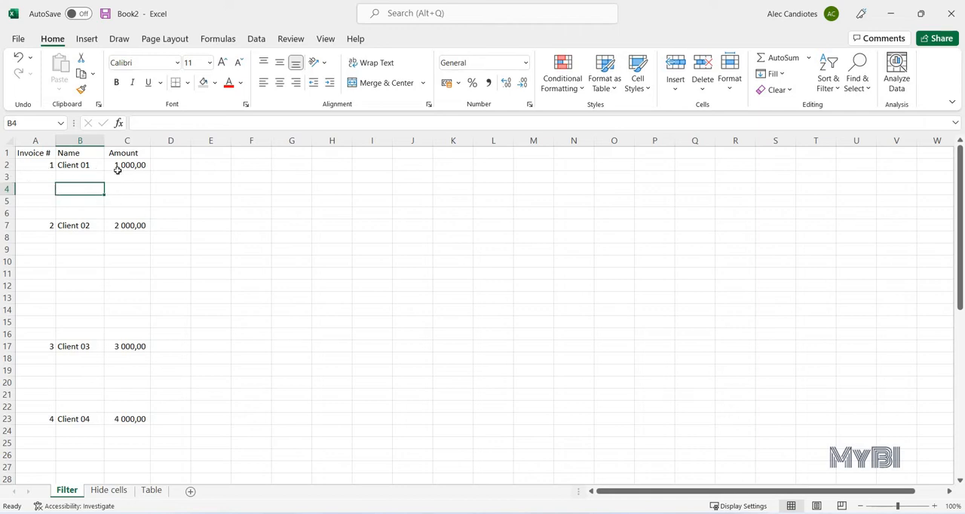
{"action": "left_click", "coordinate": [37, 177]}
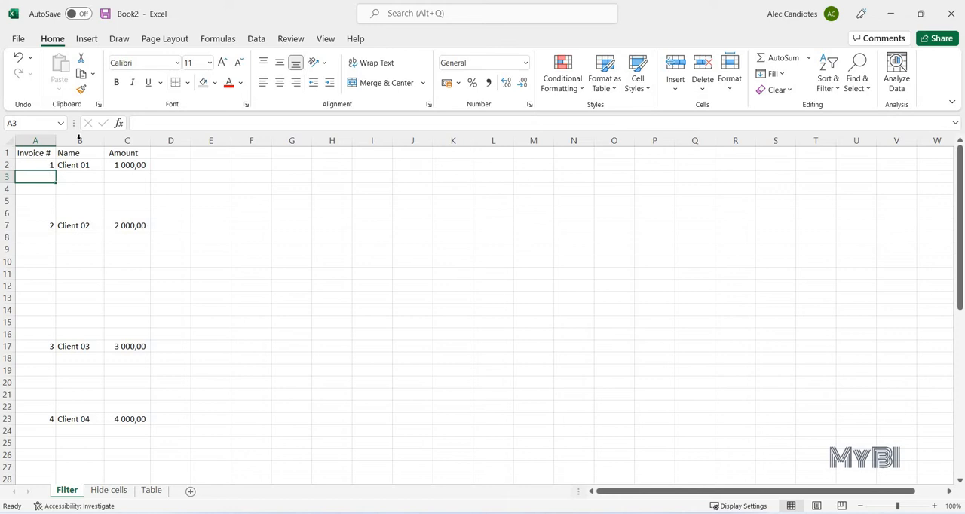
- Insert a blank column before the Invoice # column on the Filter sheet
{"action": "key", "text": "ctrl+Home"}
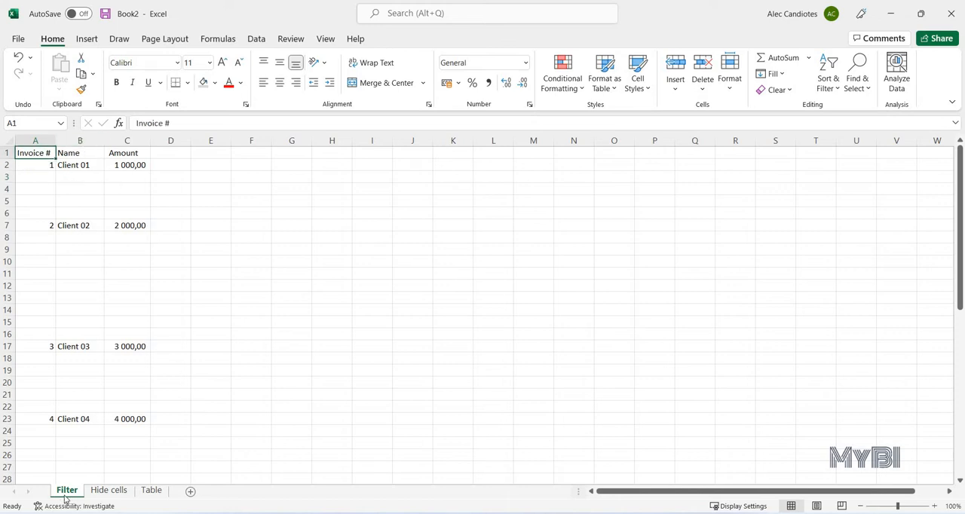
{"action": "left_click", "coordinate": [35, 140]}
{"action": "right_click", "coordinate": [36, 142]}
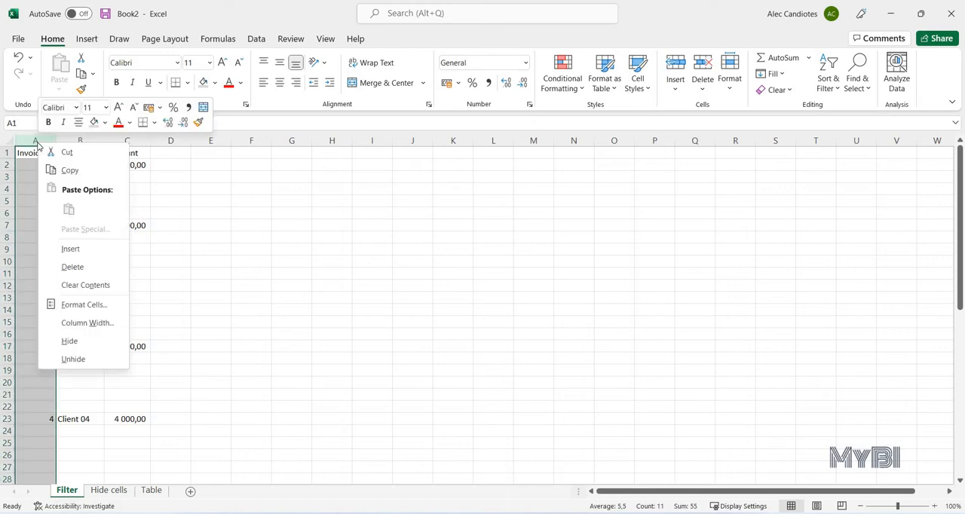
{"action": "left_click", "coordinate": [70, 249]}
- Enter 0 in the first cell A1 and the last data row's cell A54 of the new column
{"action": "key", "text": "ctrl+Home"}
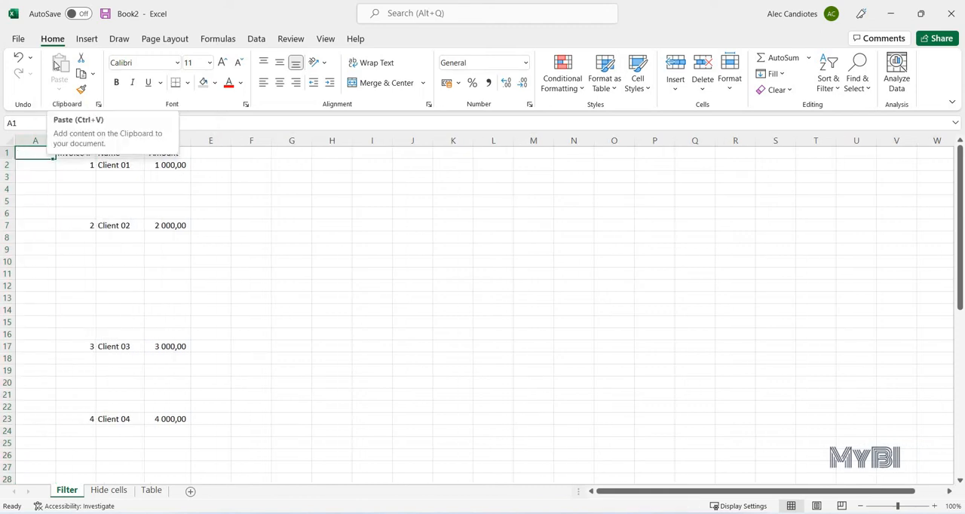
{"action": "type", "text": "0"}
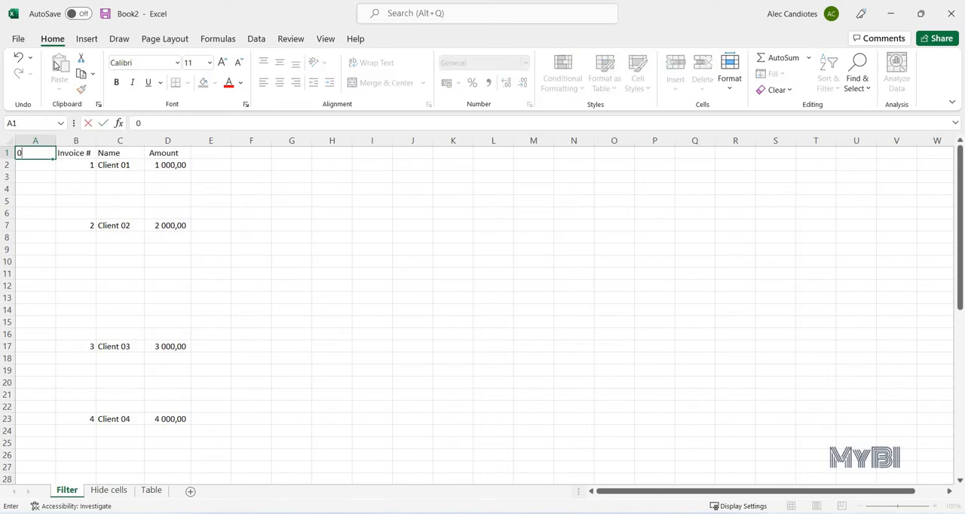
{"action": "key", "text": "ctrl+Return"}
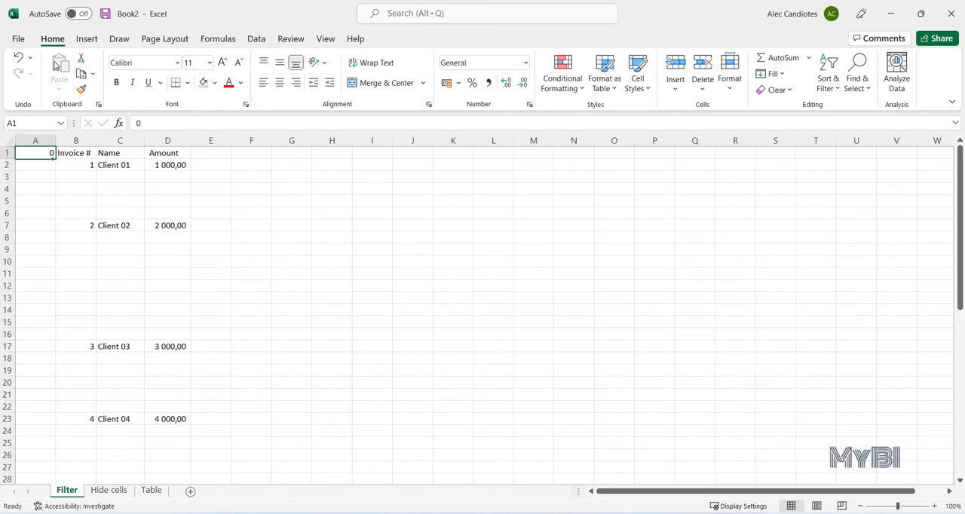
{"action": "key", "text": "ctrl+End"}
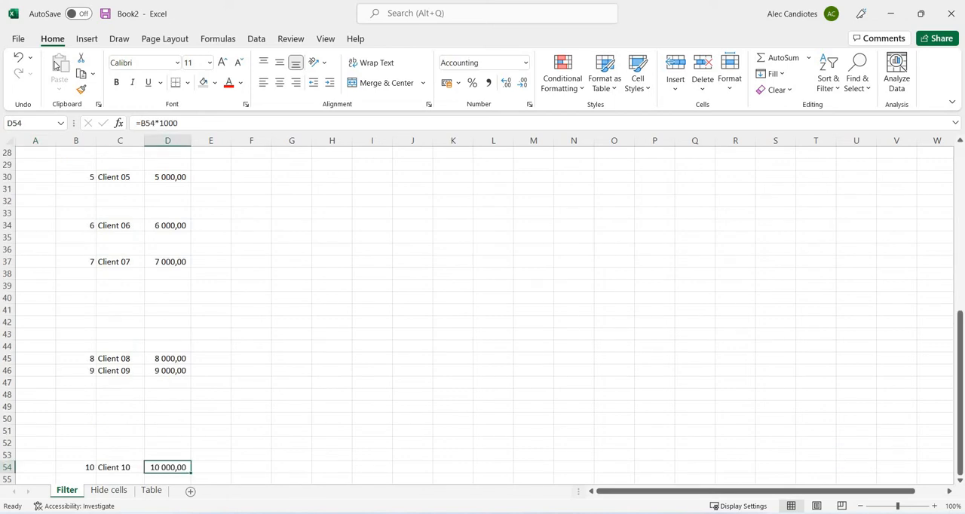
{"action": "key", "text": "Left"}
{"action": "key", "text": "Left"}
{"action": "key", "text": "Left"}
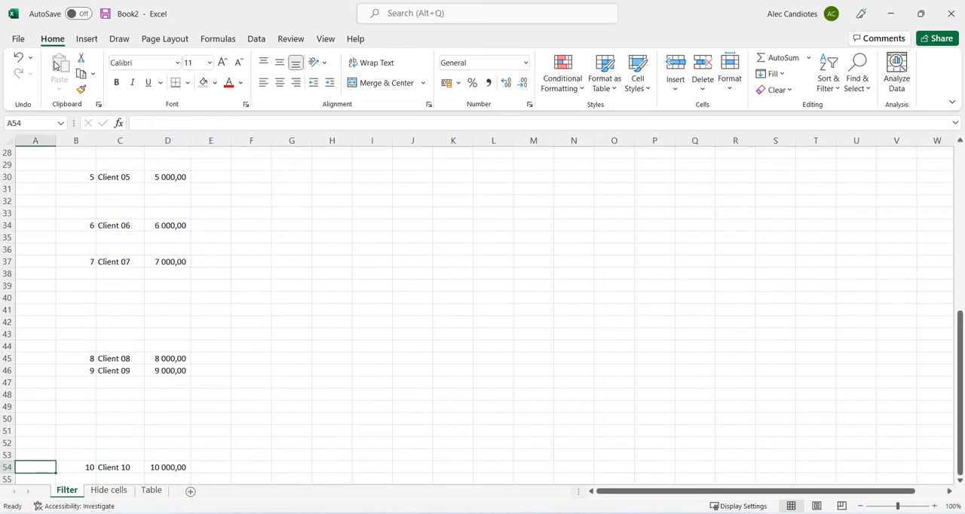
{"action": "type", "text": "0"}
{"action": "key", "text": "ctrl+Return"}
- Copy the 0 from A54 into every cell of column A up to A1
{"action": "key", "text": "ctrl+c"}
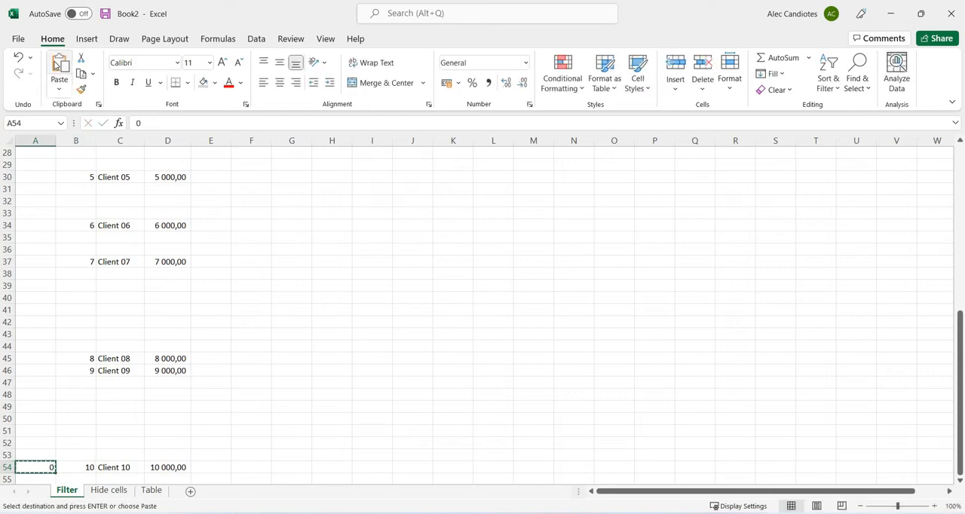
{"action": "key", "text": "ctrl+shift+Up"}
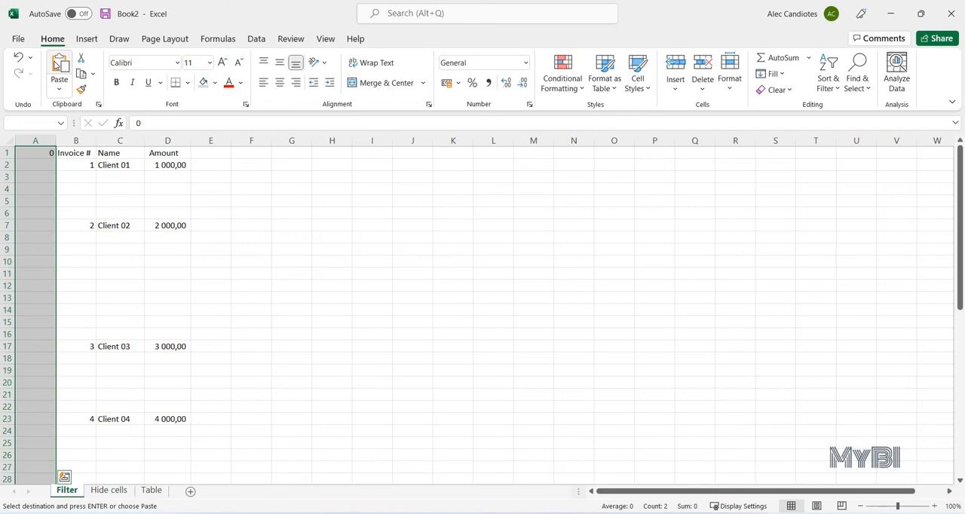
{"action": "left_click", "coordinate": [57, 65]}
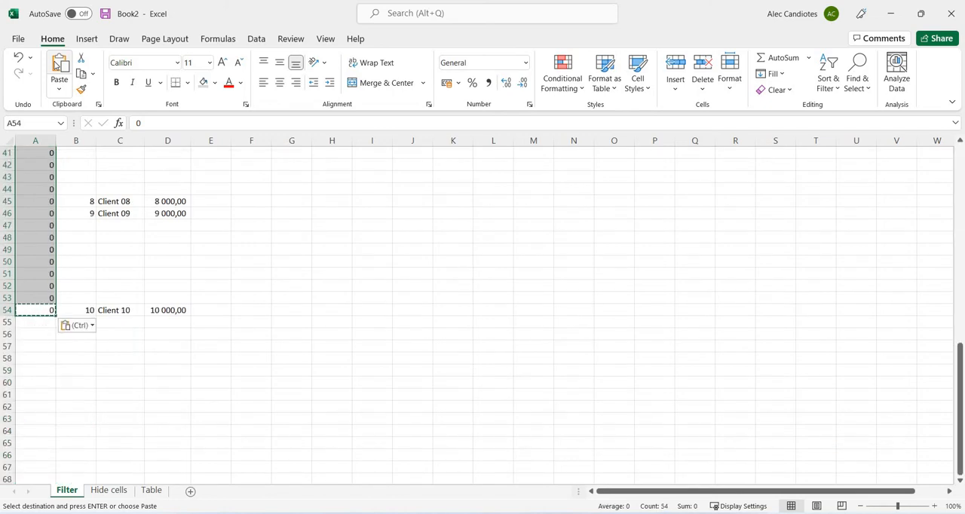
{"action": "key", "text": "ctrl+Up"}
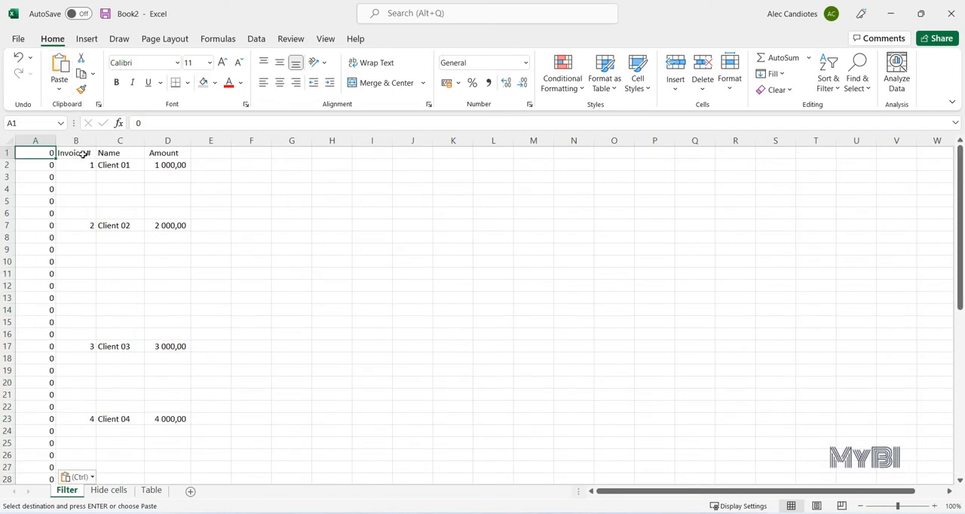
{"action": "left_click_drag", "start_coordinate": [40, 171], "coordinate": [18, 338]}
{"action": "left_click", "coordinate": [34, 178]}
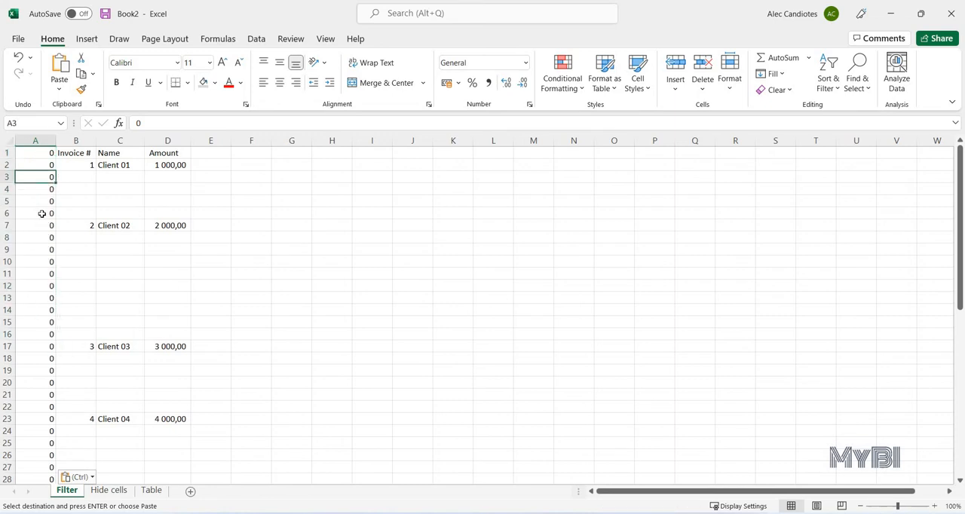
{"action": "key", "text": "Up"}
{"action": "key", "text": "Up"}
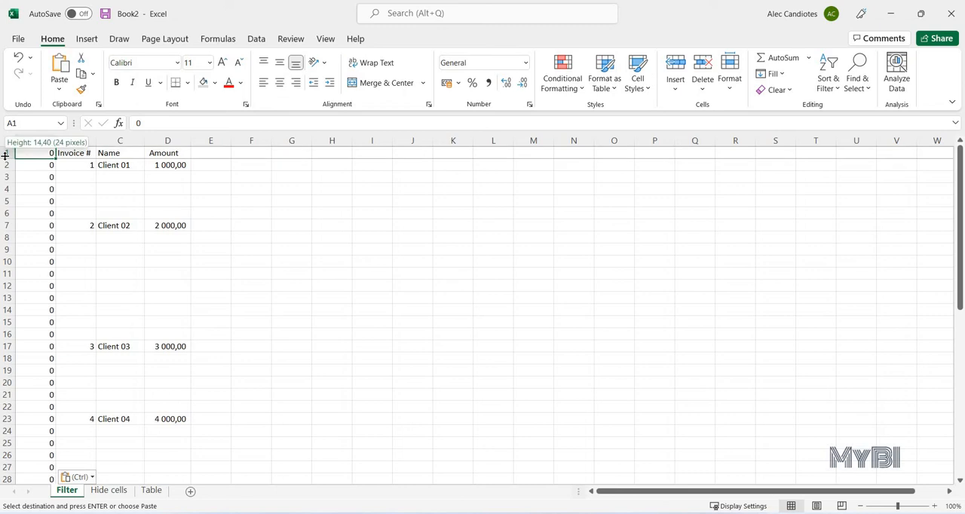
- Add filter controls to the header row in row 1
{"action": "left_click", "coordinate": [7, 152]}
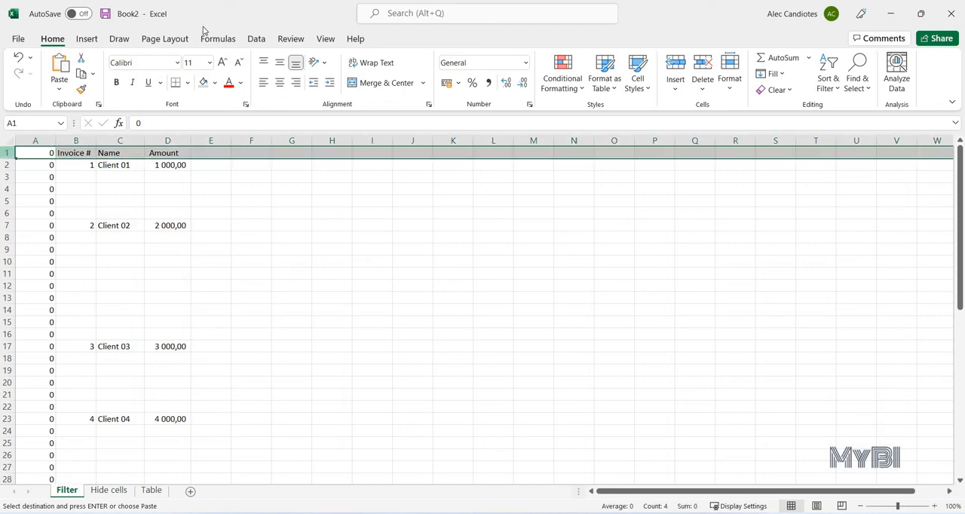
{"action": "left_click", "coordinate": [256, 41]}
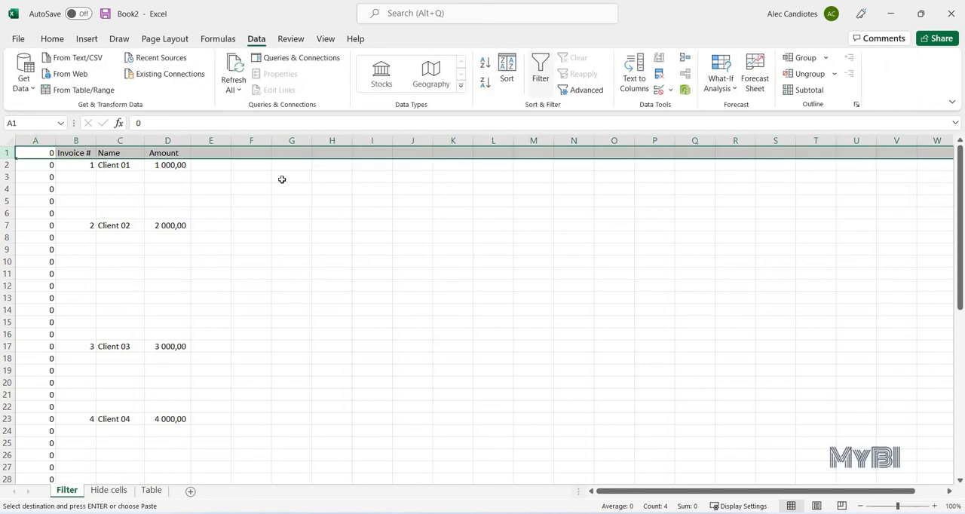
{"action": "left_click", "coordinate": [540, 72]}
{"action": "left_click", "coordinate": [84, 188]}
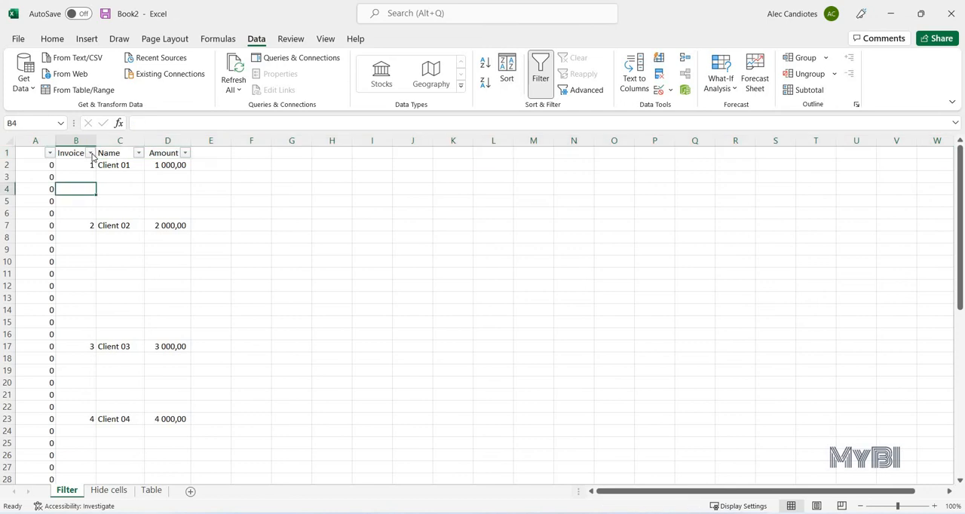
- Sort the list by Invoice # from smallest to largest and select the invoice data in B2:D11
{"action": "left_click", "coordinate": [90, 154]}
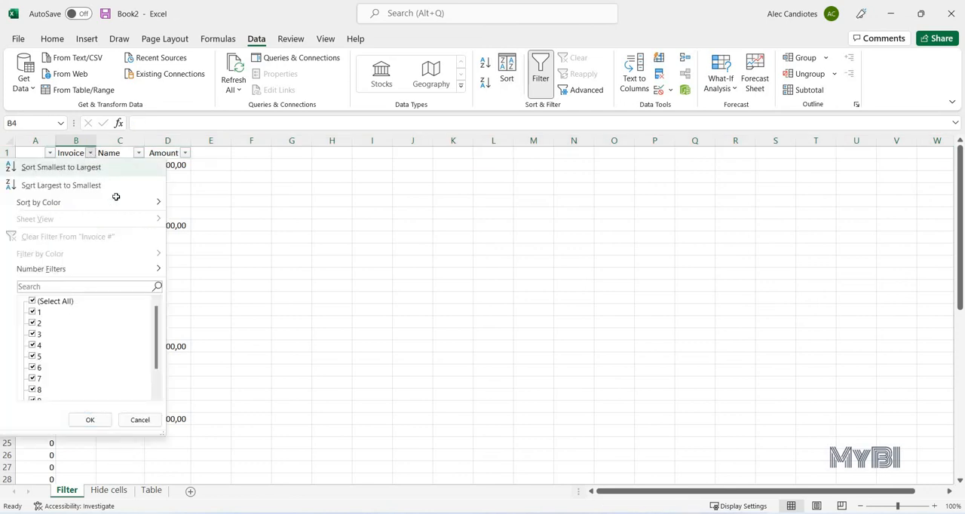
{"action": "left_click", "coordinate": [83, 166]}
{"action": "left_click_drag", "start_coordinate": [79, 165], "coordinate": [179, 280]}
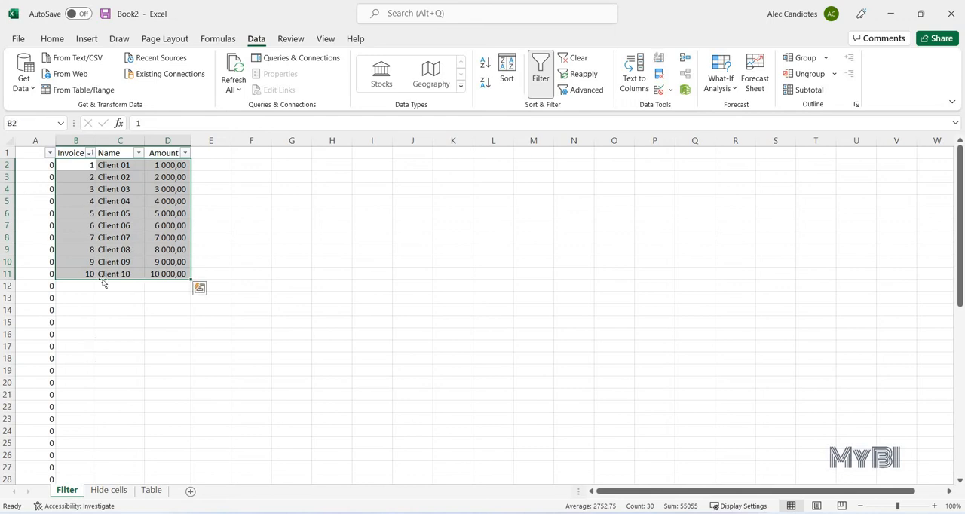
- Switch to the Hide cells sheet and select the whole Invoice # column
{"action": "left_click", "coordinate": [105, 490]}
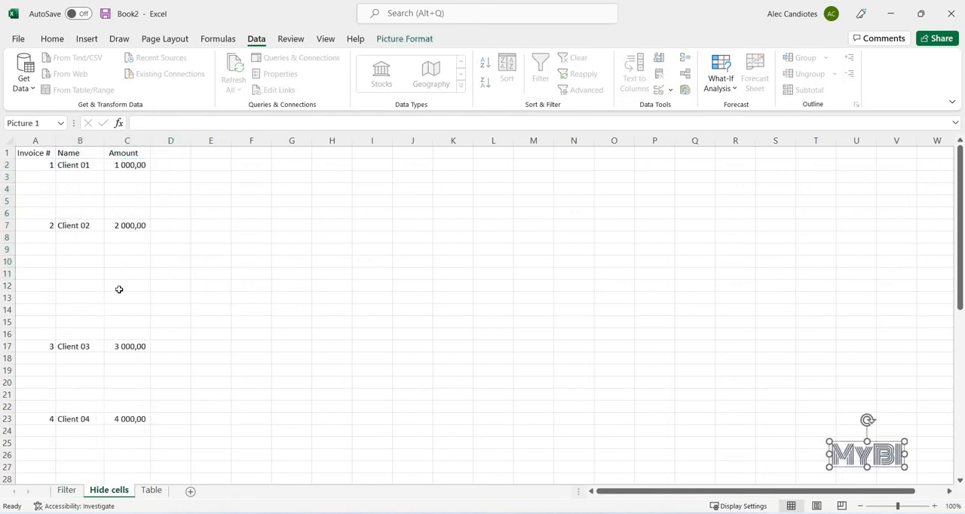
{"action": "left_click", "coordinate": [77, 255]}
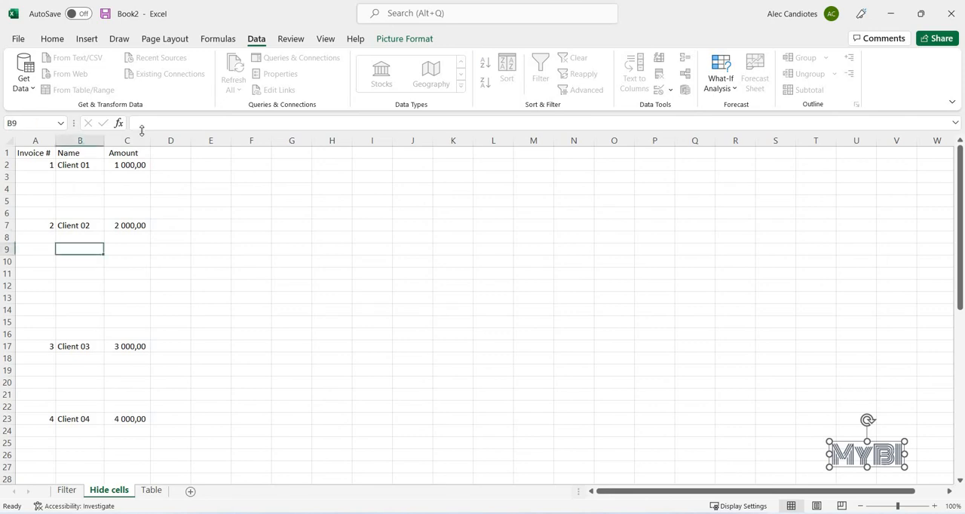
{"action": "left_click", "coordinate": [38, 176]}
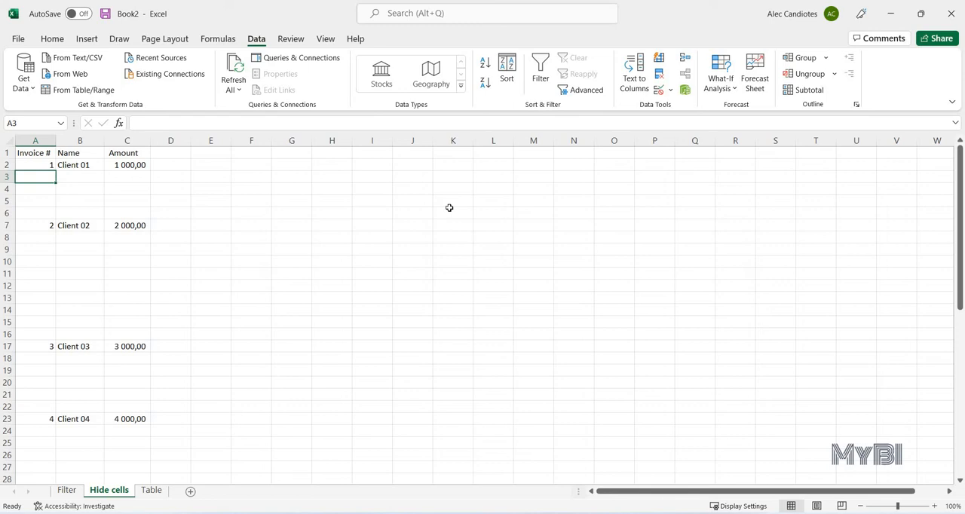
{"action": "key", "text": "ctrl+space"}
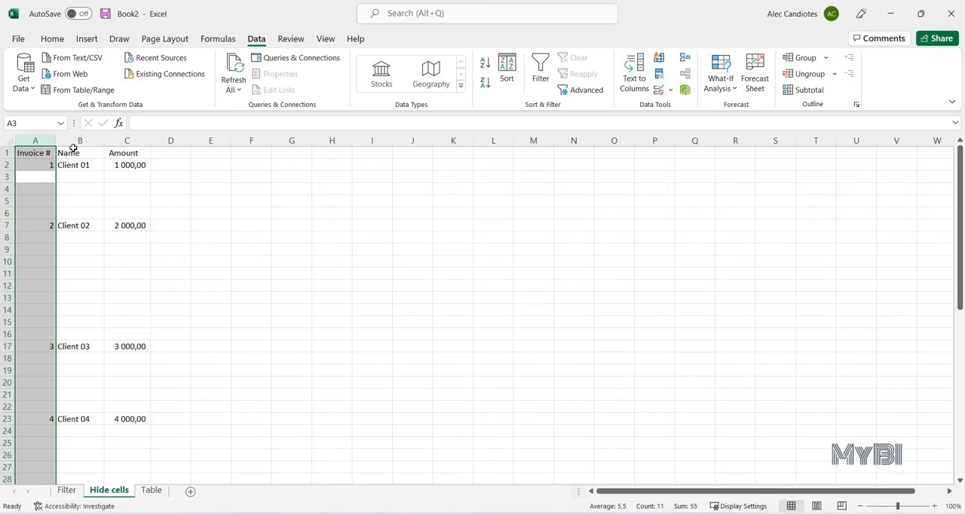
- Select the blank cells of the Invoice # column with Go To Special and hide their rows
{"action": "key", "text": "ctrl+g"}
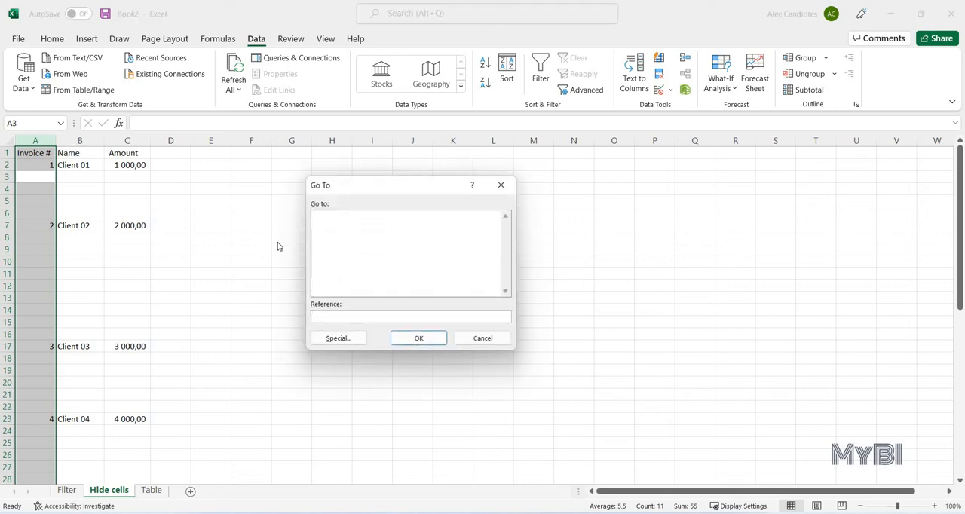
{"action": "left_click", "coordinate": [349, 340]}
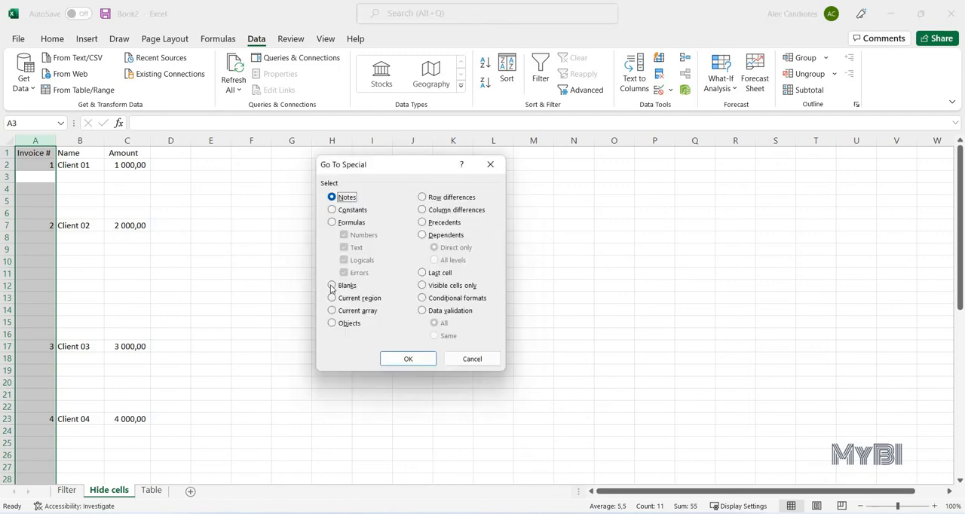
{"action": "left_click", "coordinate": [333, 285]}
{"action": "left_click", "coordinate": [407, 359]}
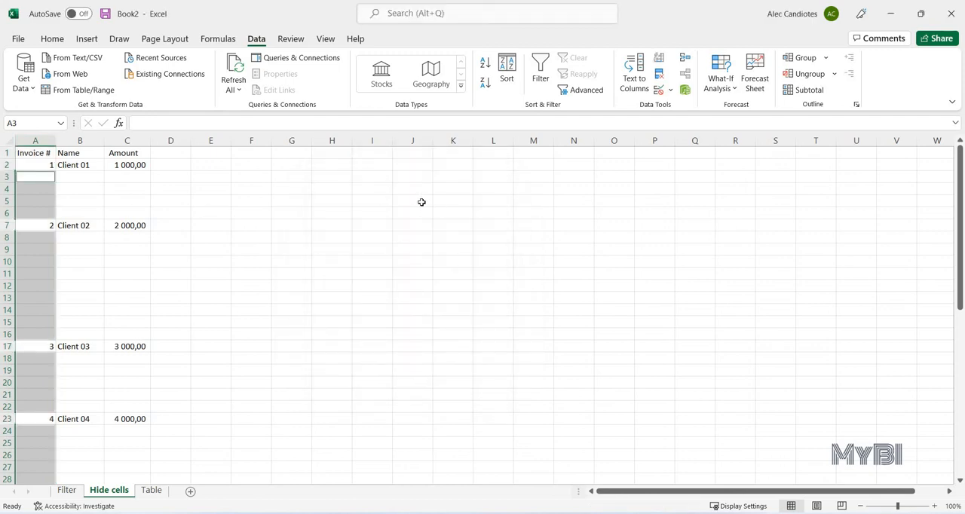
{"action": "key", "text": "ctrl+9"}
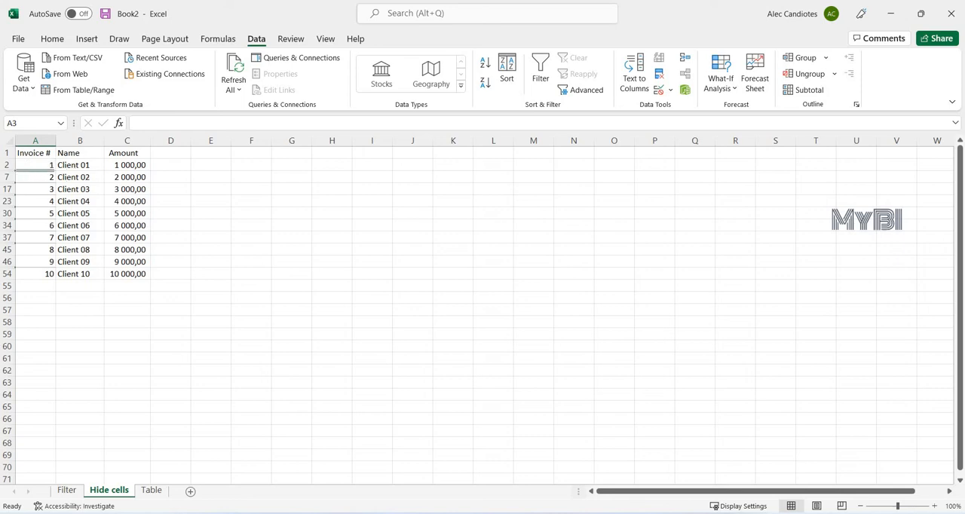
{"action": "left_click", "coordinate": [7, 297]}
{"action": "right_click", "coordinate": [9, 300]}
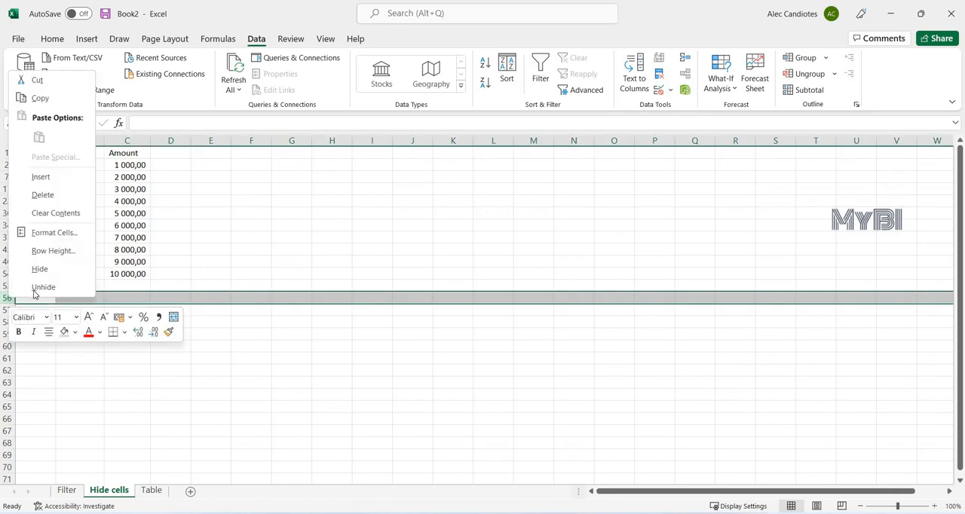
{"action": "left_click", "coordinate": [235, 247]}
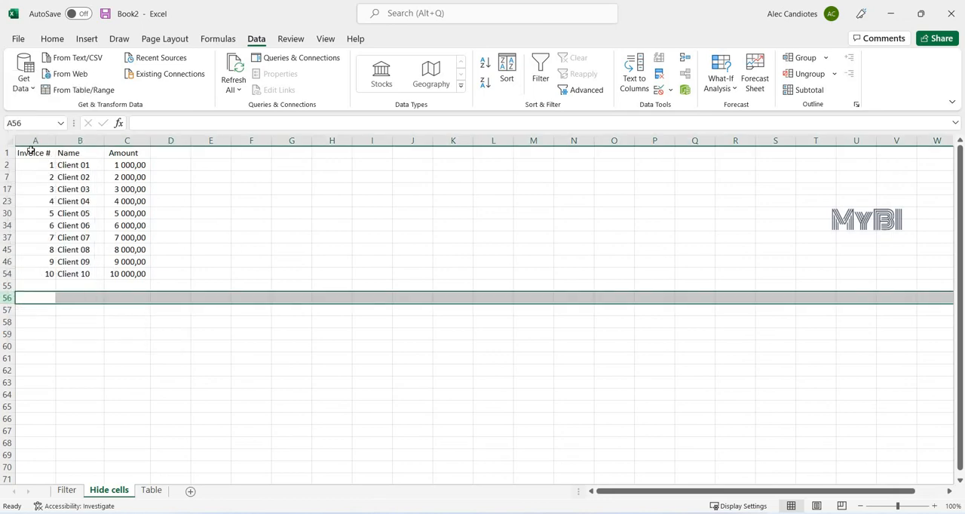
- Copy the visible invoice list with its headers, paste it starting at A57, and select the pasted Invoice # cells
{"action": "left_click_drag", "start_coordinate": [32, 152], "coordinate": [137, 273]}
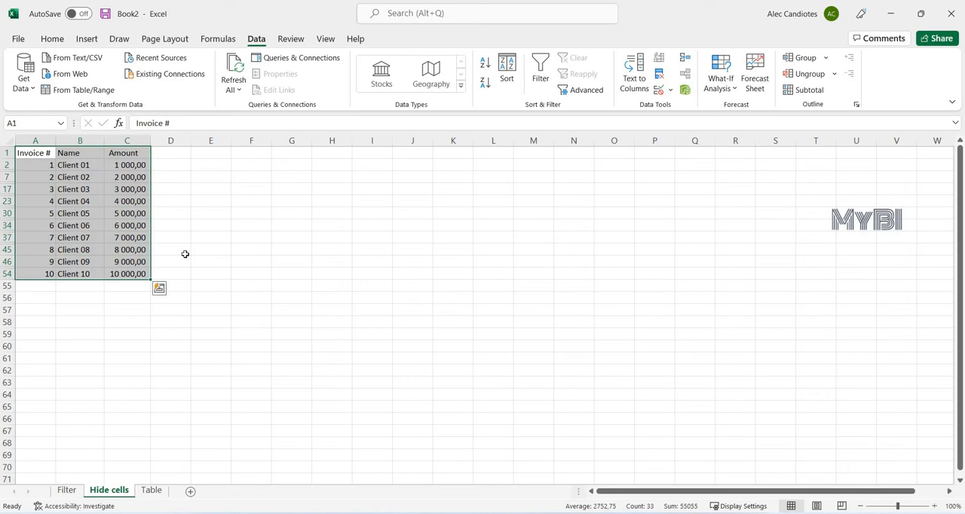
{"action": "key", "text": "ctrl+c"}
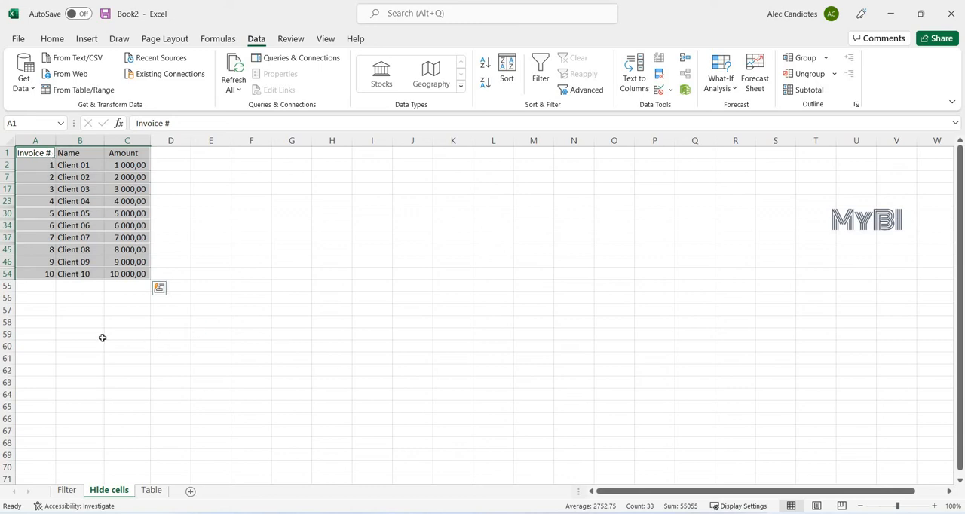
{"action": "key", "text": "ctrl+c"}
{"action": "left_click", "coordinate": [41, 308]}
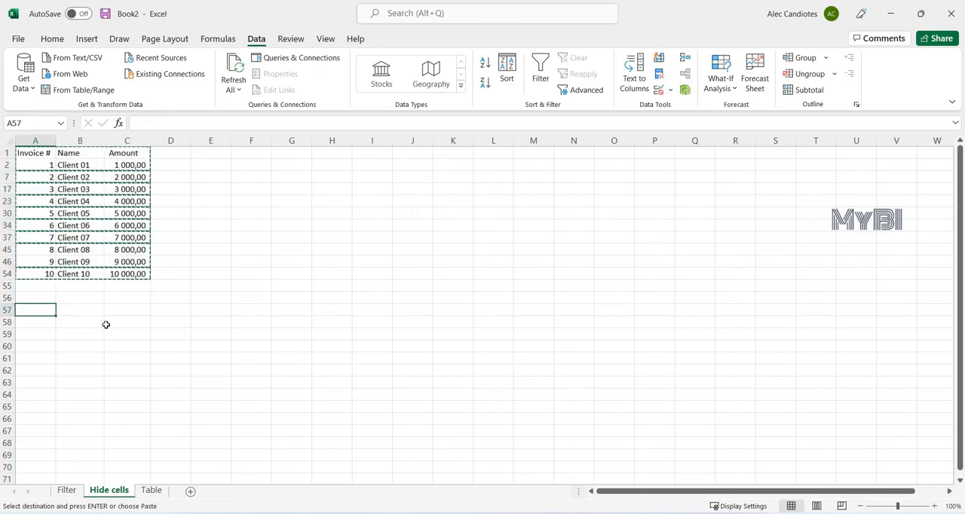
{"action": "key", "text": "ctrl+v"}
{"action": "left_click_drag", "start_coordinate": [30, 310], "coordinate": [34, 431]}
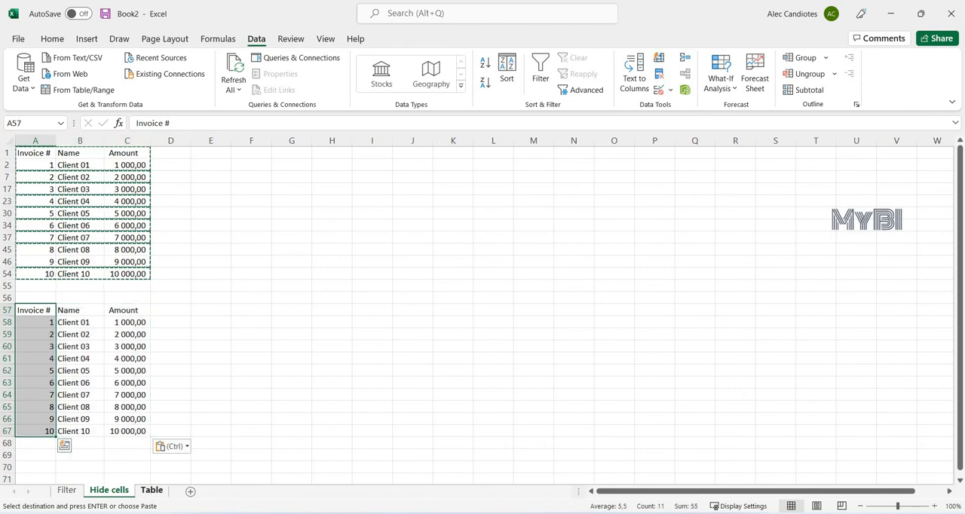
- Switch to the Table sheet and convert the range A1:C54 into a table with headers, dismissing the Analyze Data suggestion
{"action": "key", "text": "ctrl+Page_Down"}
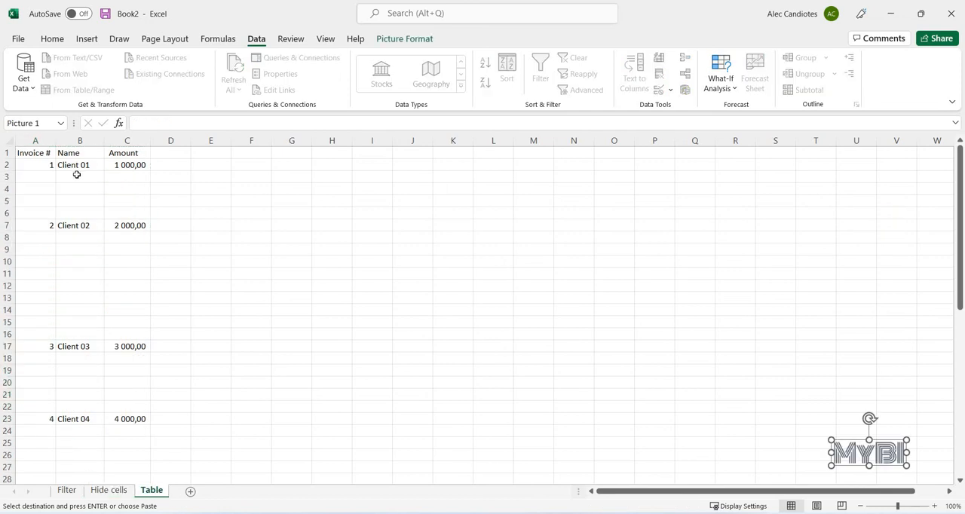
{"action": "left_click", "coordinate": [47, 155]}
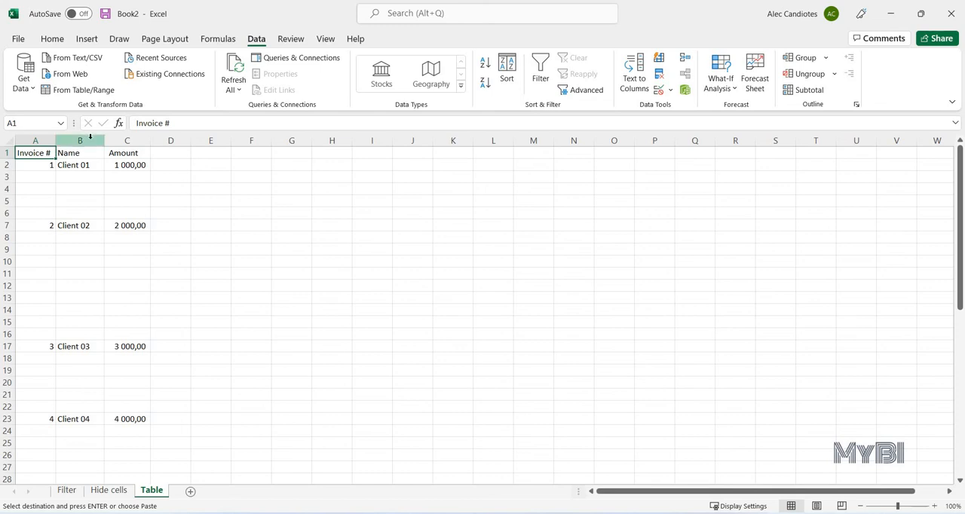
{"action": "key", "text": "ctrl+shift+End"}
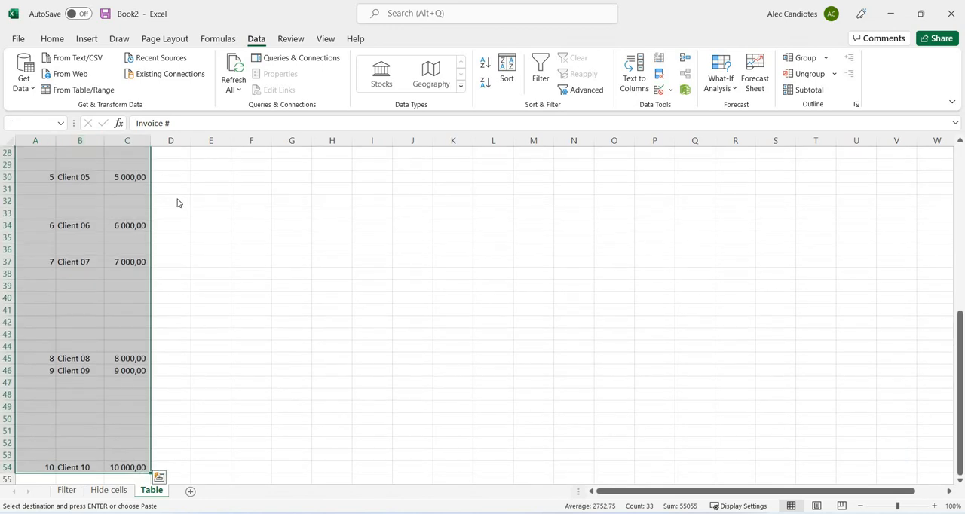
{"action": "key", "text": "ctrl+t"}
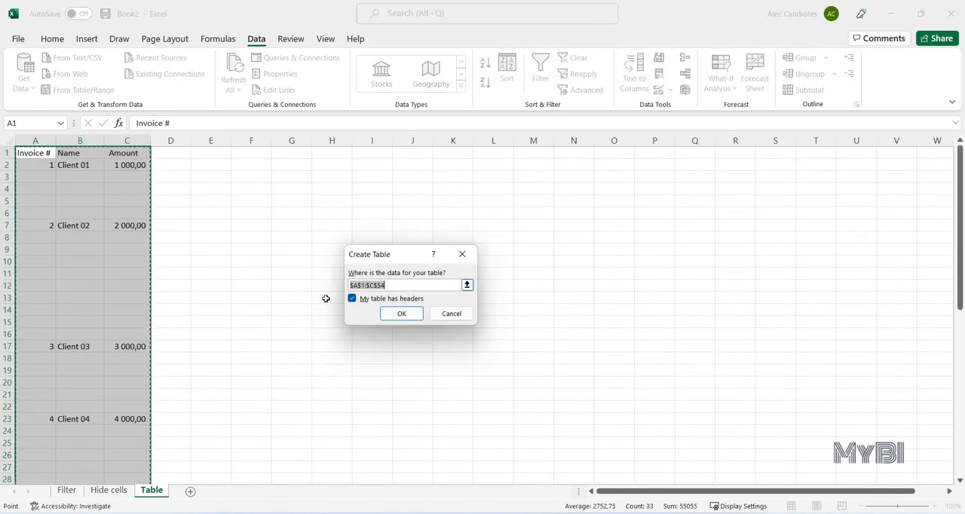
{"action": "left_click", "coordinate": [398, 314]}
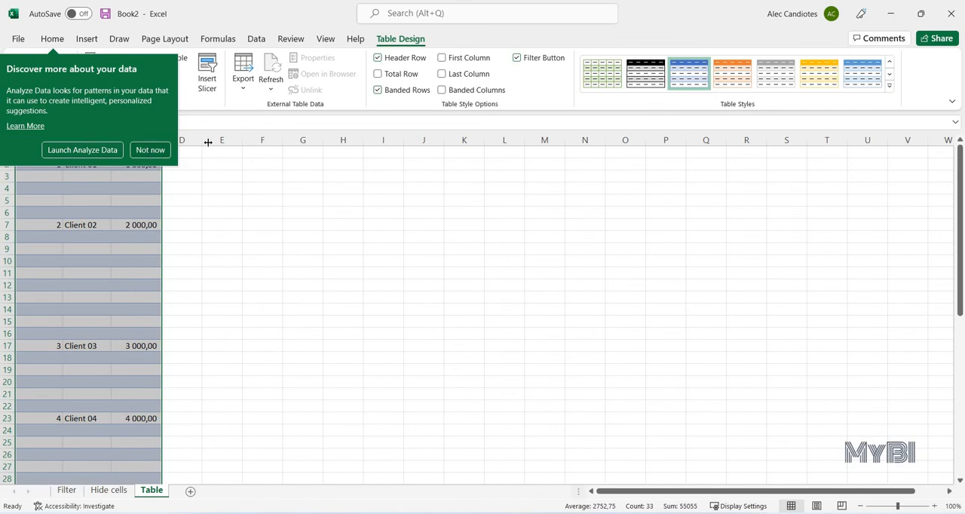
{"action": "left_click", "coordinate": [150, 150]}
{"action": "left_click_drag", "start_coordinate": [136, 179], "coordinate": [135, 186]}
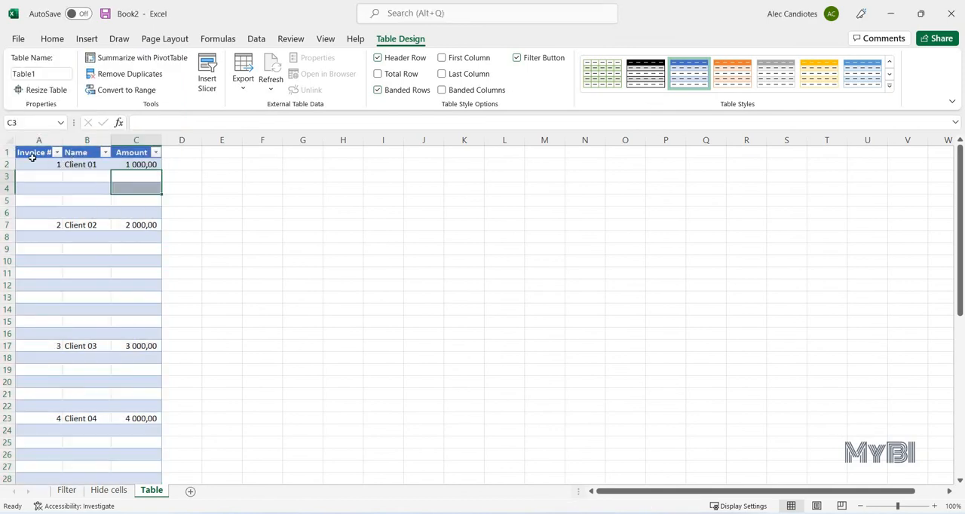
- Sort the table by Invoice # from smallest to largest
{"action": "left_click", "coordinate": [57, 153]}
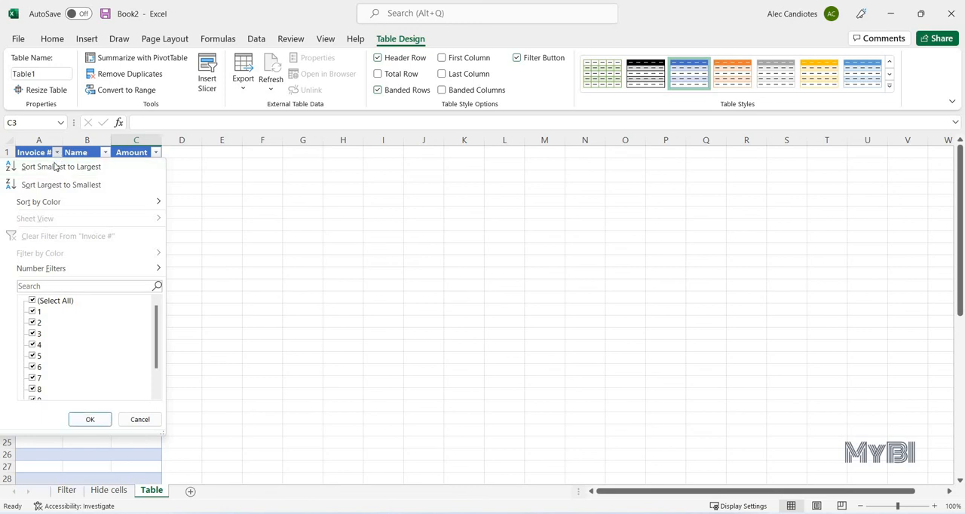
{"action": "left_click", "coordinate": [73, 173]}
{"action": "key", "text": "Left"}
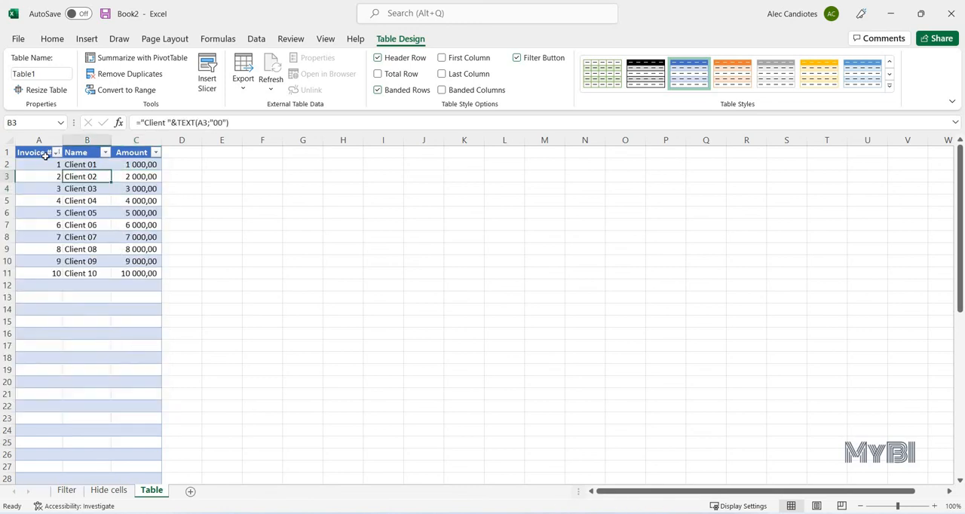
{"action": "left_click_drag", "start_coordinate": [35, 284], "coordinate": [37, 326]}
{"action": "key", "text": "ctrl+a"}
{"action": "left_click_drag", "start_coordinate": [144, 187], "coordinate": [153, 178]}
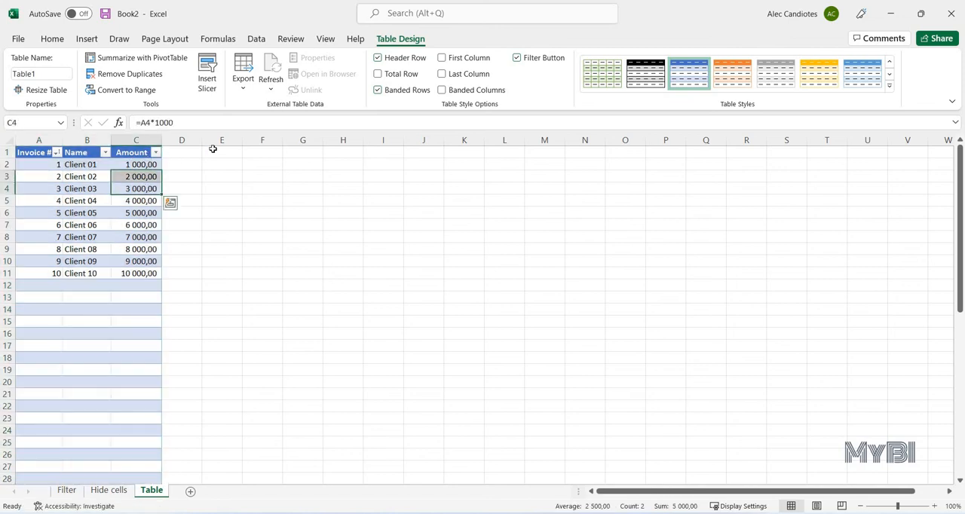